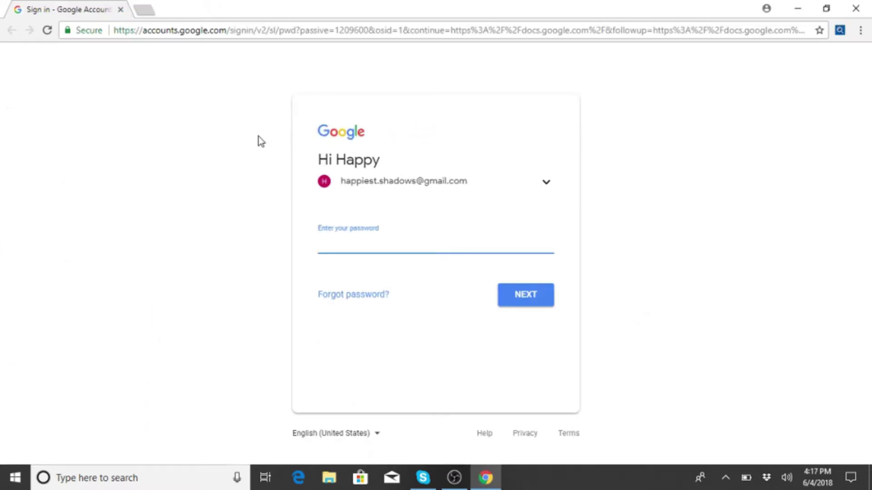
Enter the account password, then retype and resubmit it after the Wrong password error.
type("••••••••")
key("Return")
type("•••••••••")
key("Return")
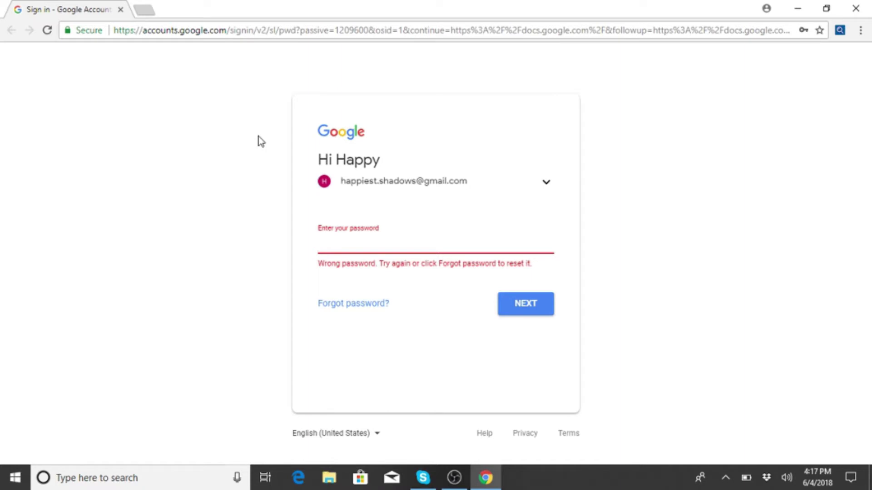
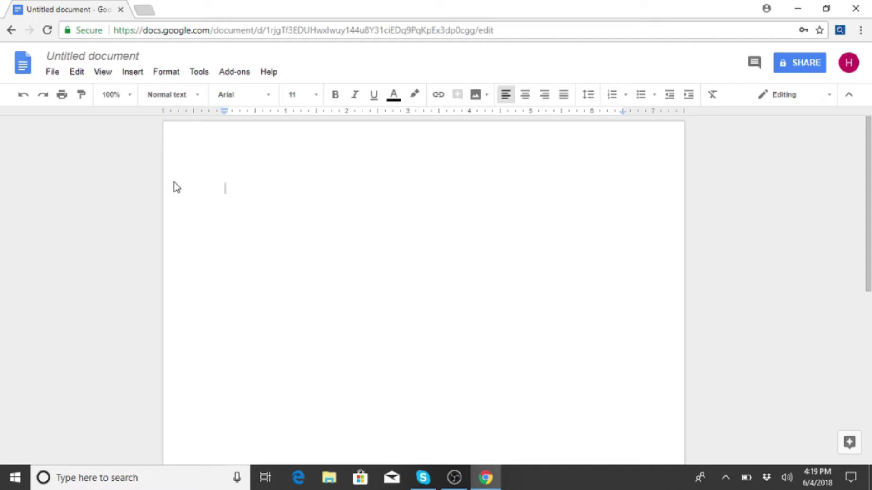
Type the first three outline lines: 'Chapter 1: boy meets girl', 'chapter 2: they fall in love', 'Chapter 3-87: a monster comes'.
type("C")
key("BackSpace")
type("Chapter 1: b")
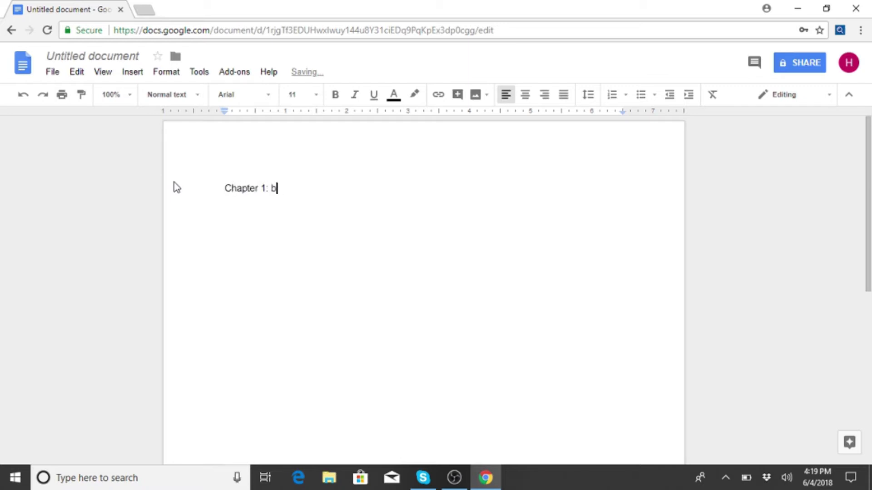
type("oy meets girl")
key("Return")
key("Return")
type("chap")
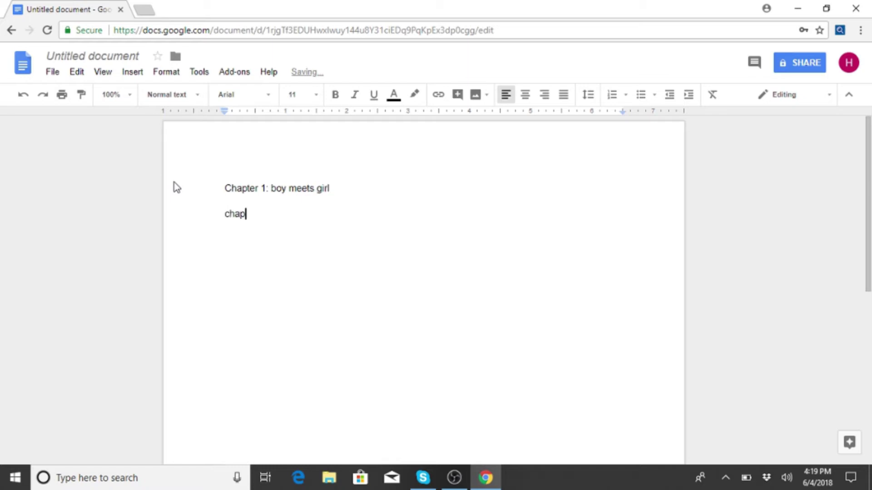
type("ter 2: they fall")
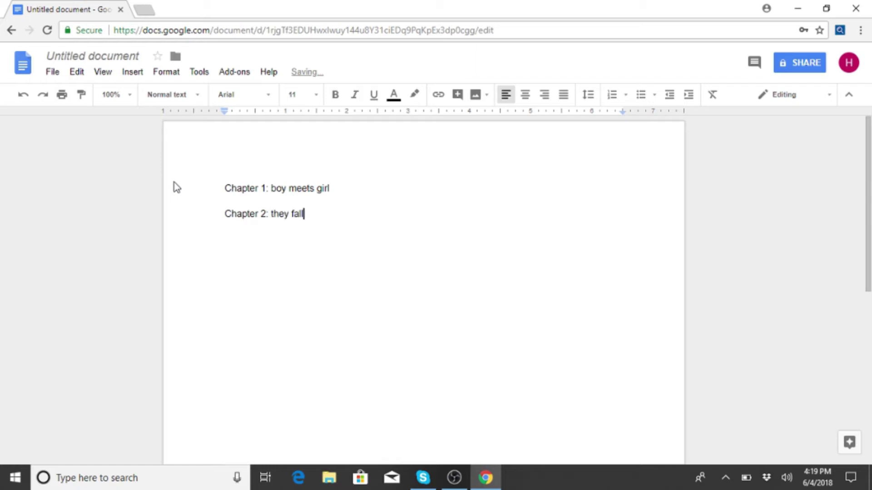
type(" in love")
key("Return")
type("Chapter")
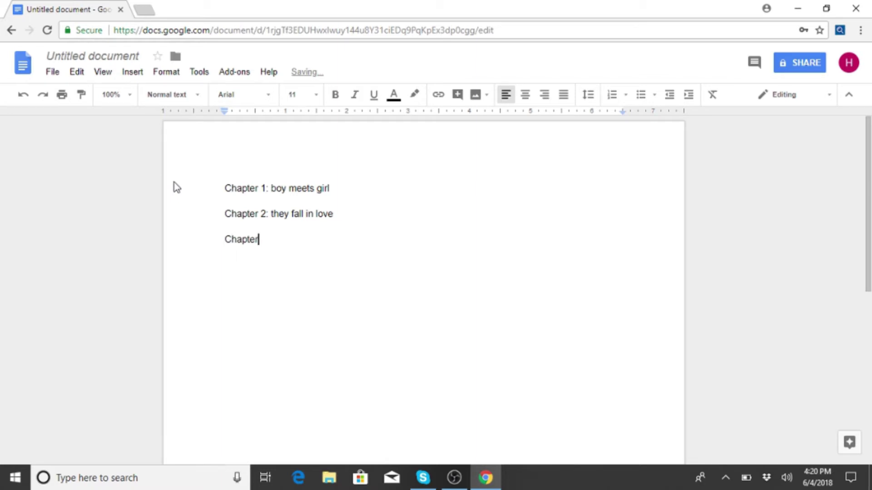
type(" 3-87: a monster comes")
key("Return")
Add 'chapter:88 monster defeated????????' and 'Chapter 89: THE END' as the last outline lines.
type("chapter")
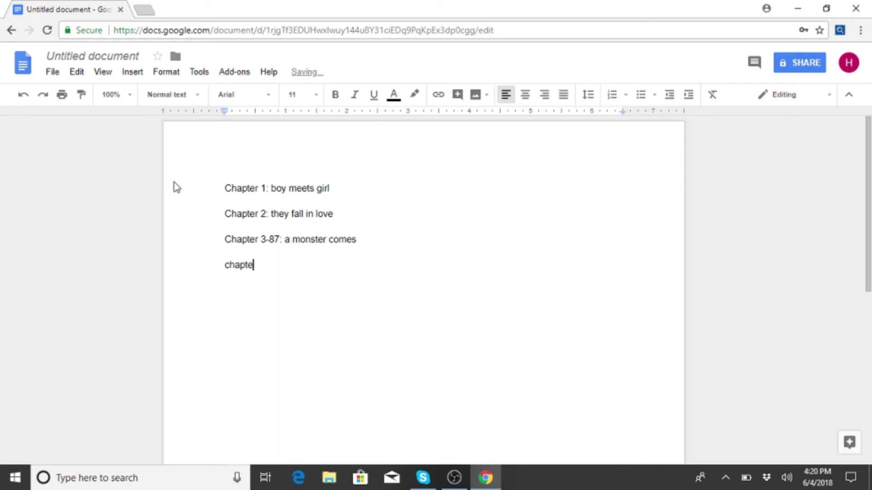
key("ctrl+z")
key("BackSpace")
type("; ")
type("88")
key("BackSpace")
key("BackSpace")
key("BackSpace")
key("BackSpace")
type(":88 monster defe")
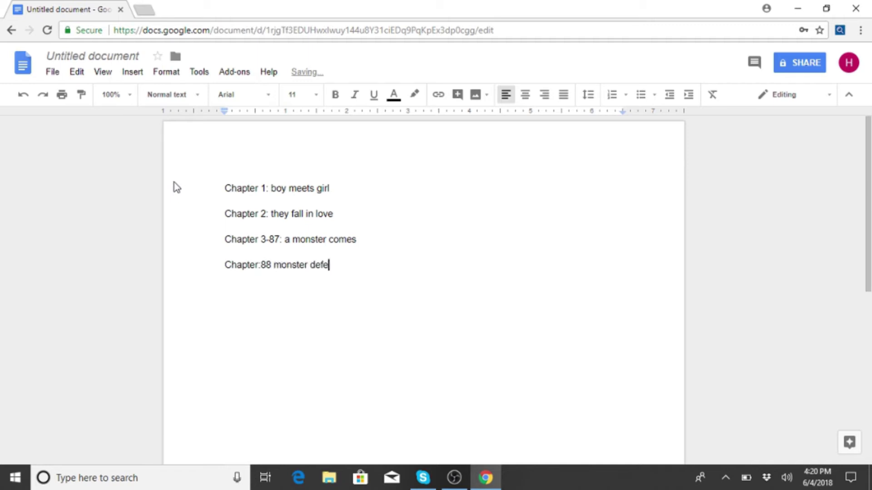
type("ated????????")
key("Return")
type("Chapter ")
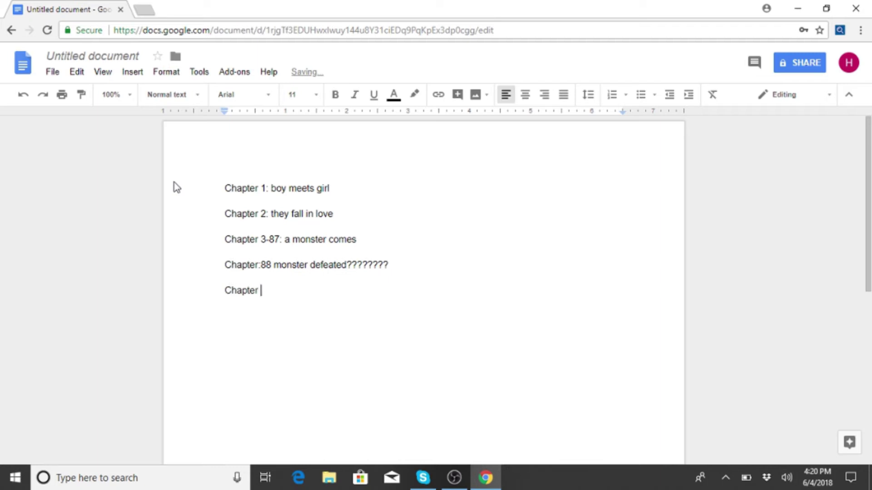
type("89: THE END")
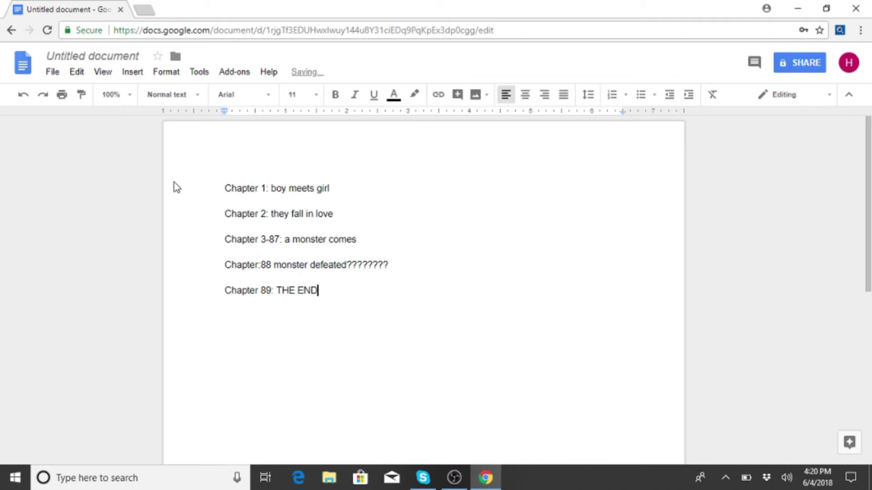
key("Return")
key("Return")
key("Return")
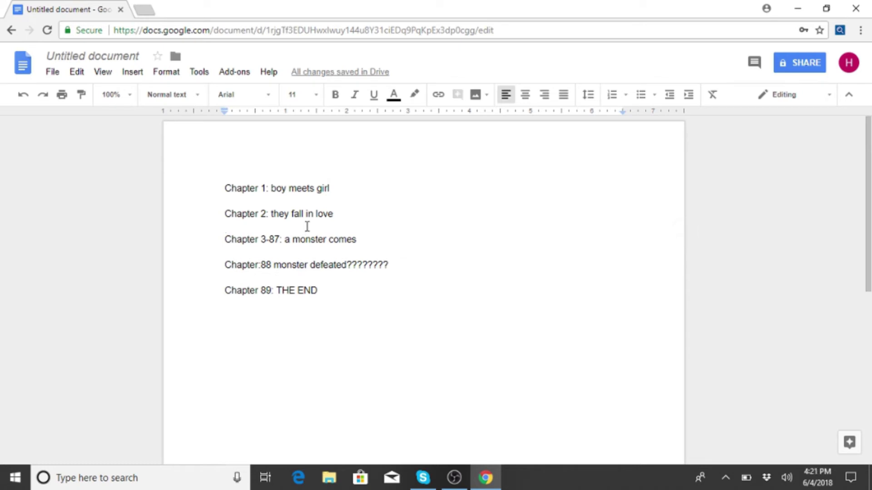
Insert a blank line between the Chapter 1 and Chapter 2 outline lines.
key("Down")
key("Down")
key("Down")
key("Down")
key("Right")
key("Right")
key("Right")
key("Right")
key("Right")
key("Right")
key("Right")
key("Right")
key("Right")
key("Right")
key("Right")
key("Right")
key("Right")
key("Right")
key("Right")
key("Right")
key("Right")
key("Right")
key("Right")
left_click_drag(222, 188, 367, 305)
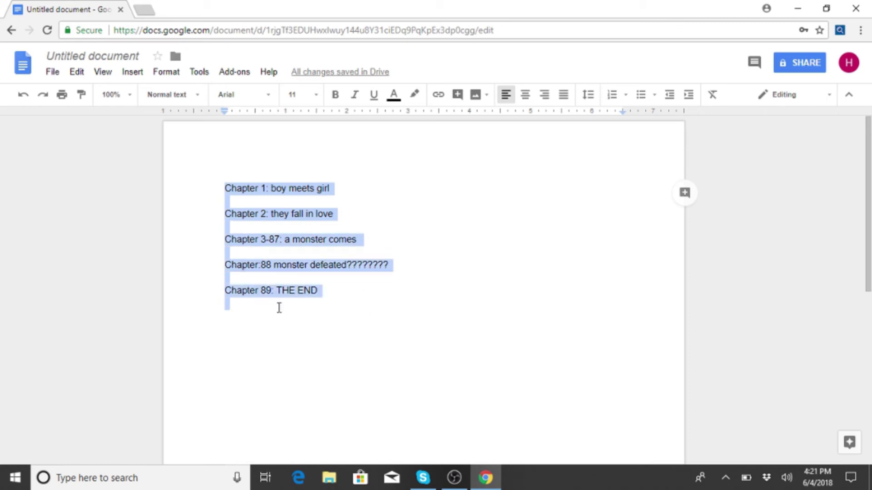
left_click(261, 321)
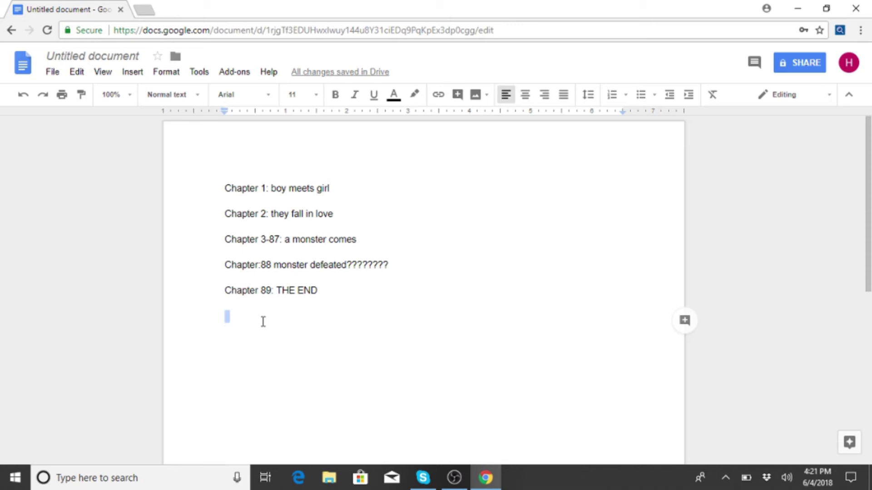
left_click_drag(249, 313, 288, 216)
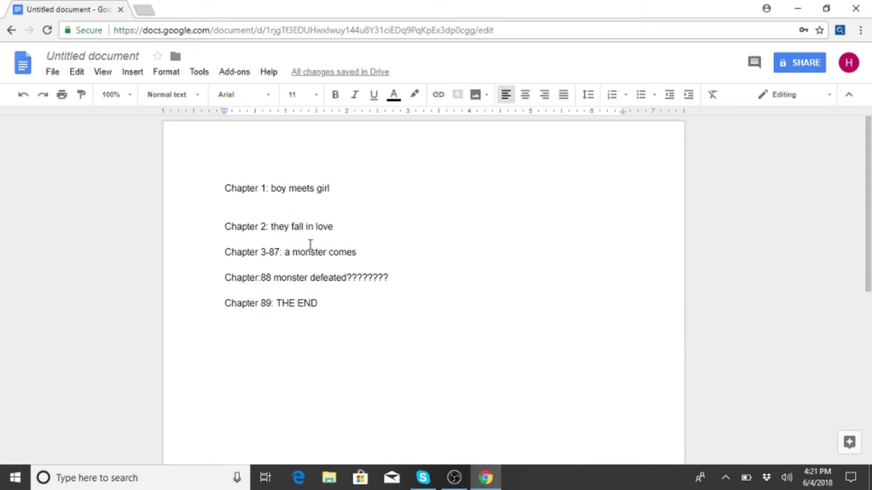
Place the cursor below the outline, then start a web search for 'articu' in a new browser tab.
scroll(315, 271, "down", 5)
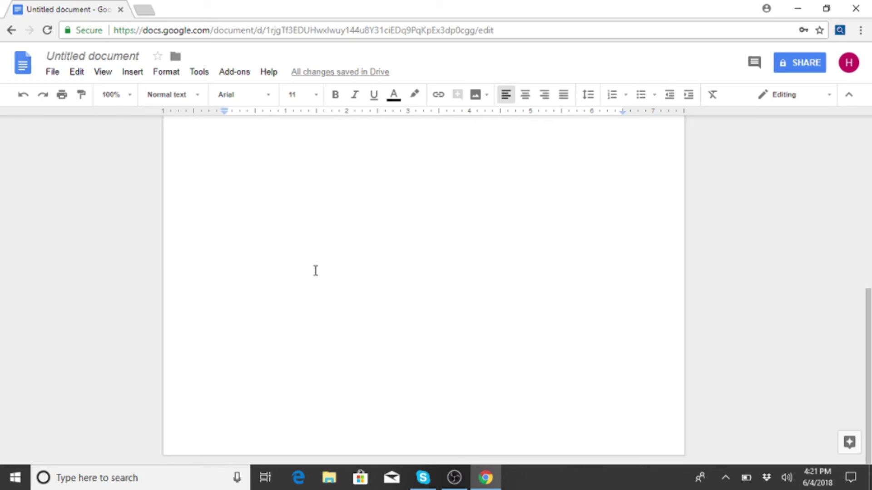
scroll(295, 236, "up", 3)
scroll(275, 238, "down", 3)
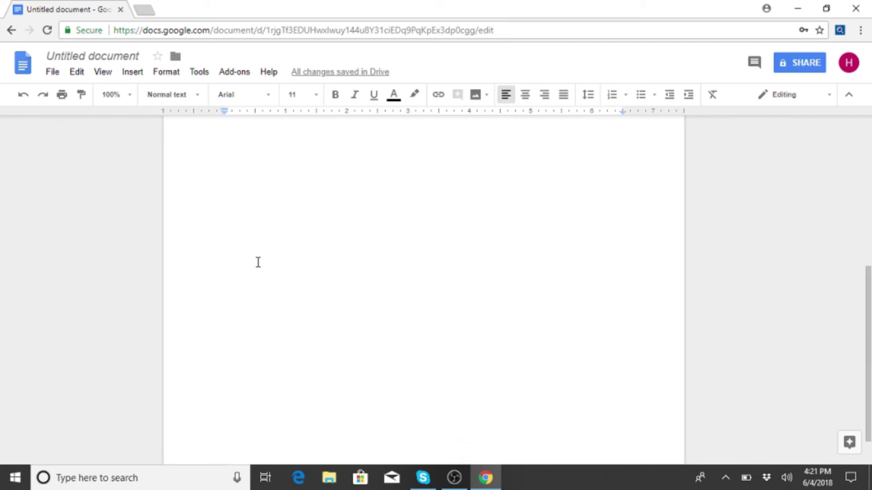
scroll(257, 261, "up", 3)
left_click(238, 220)
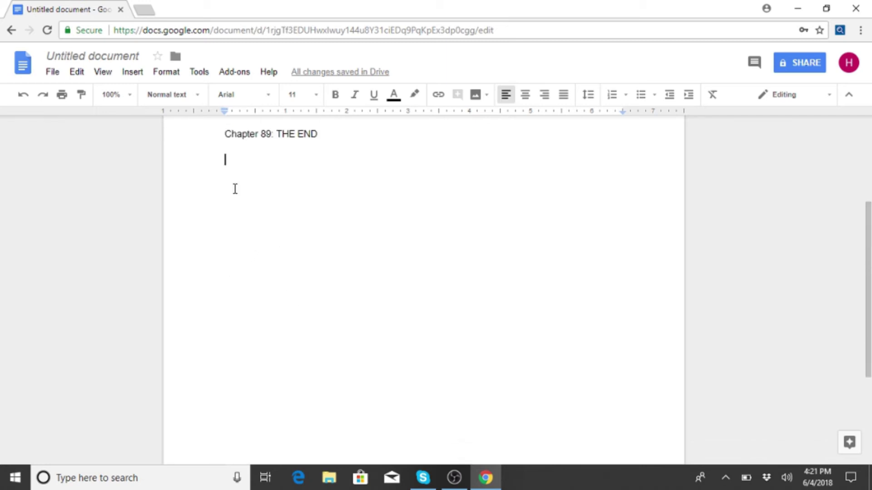
left_click(144, 9)
type("articu")
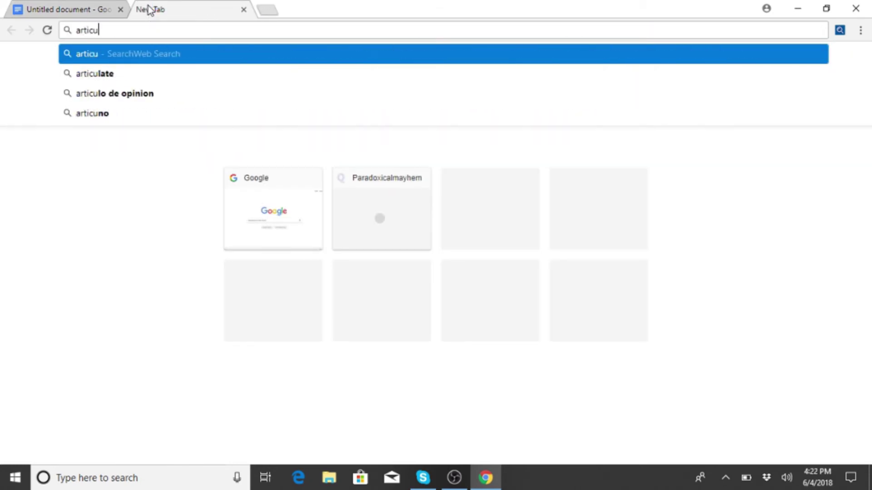
Close the search tab and type 'The boy woke up', deleting the extra trailing periods.
key("ctrl+w")
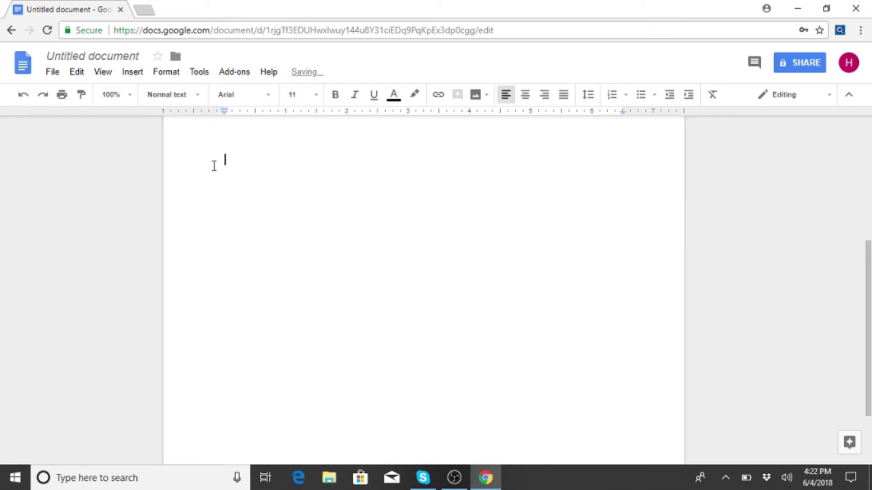
type("The boy woke up")
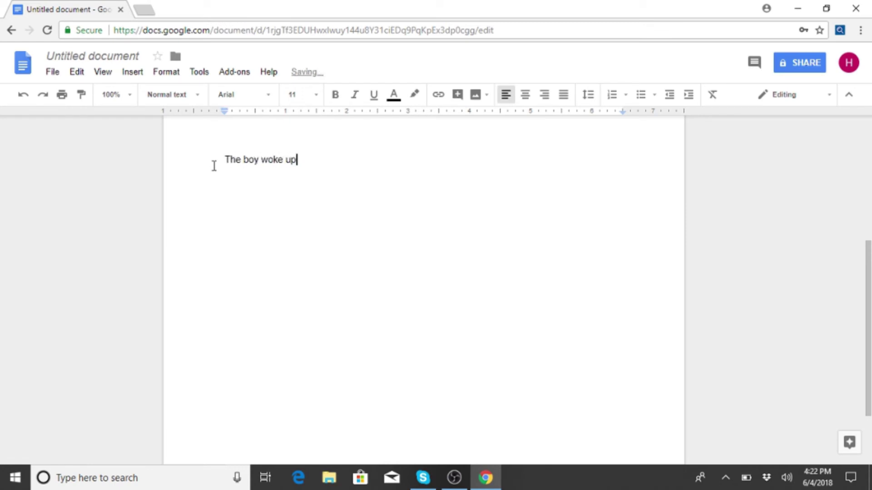
type(". .........")
key("BackSpace")
key("BackSpace")
key("BackSpace")
key("BackSpace")
key("BackSpace")
key("BackSpace")
key("BackSpace")
key("BackSpace")
key("BackSpace")
key("BackSpace")
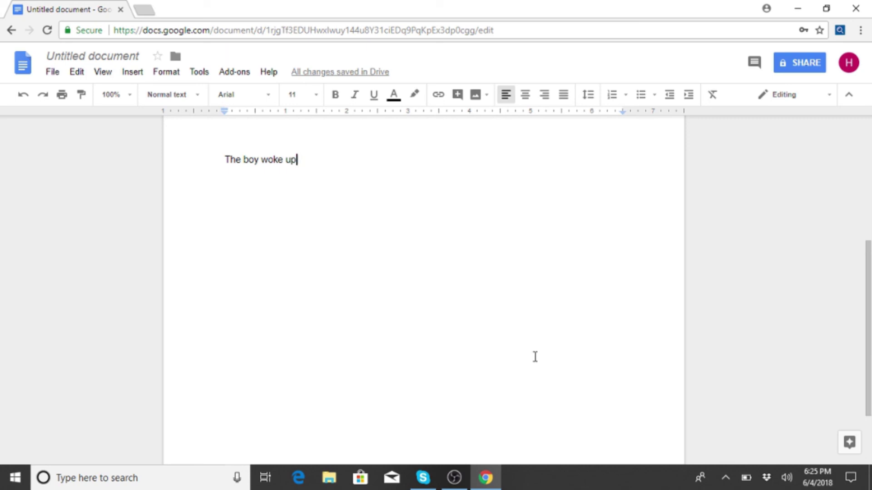
Continue the opening sentence with 'and then after that blah obdwqpqdka'.
key("Return")
key("Return")
key("Return")
key("Return")
key("Return")
key("Return")
key("BackSpace")
key("BackSpace")
key("BackSpace")
key("BackSpace")
key("BackSpace")
key("BackSpace")
type("and then")
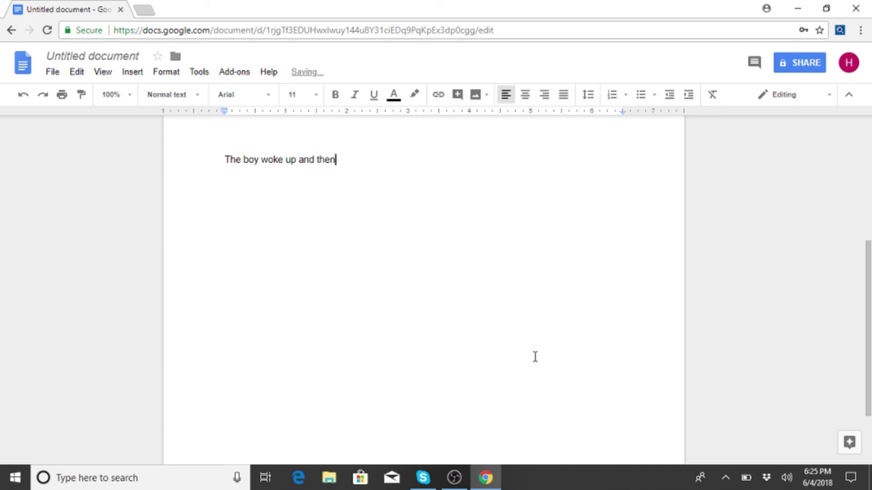
type(" after that blah obdwqpqdka")
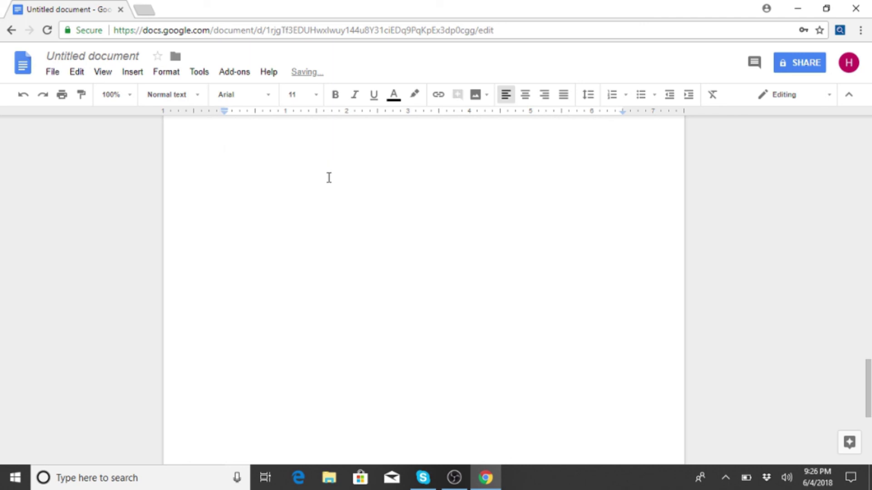
Add the closing line 'END OF CHAPTER 1', undoing the accidental page break.
type("END OF CHAPTER 1")
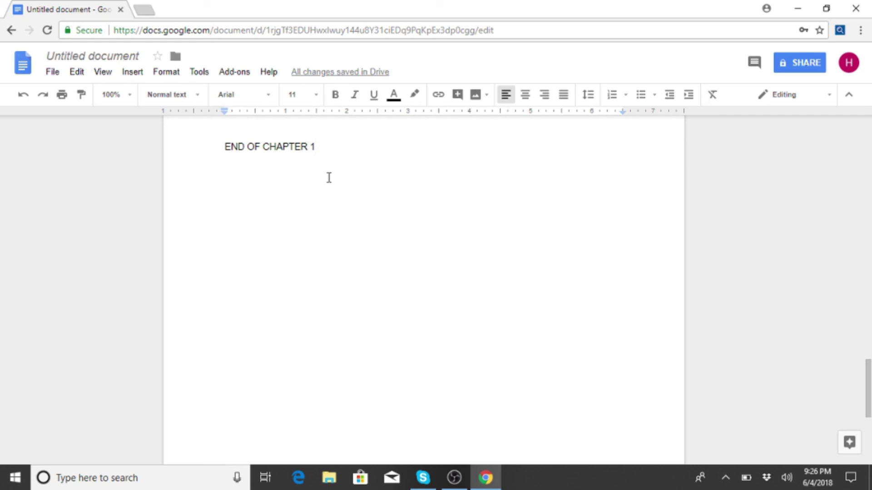
key("ctrl+Return")
key("ctrl+z")
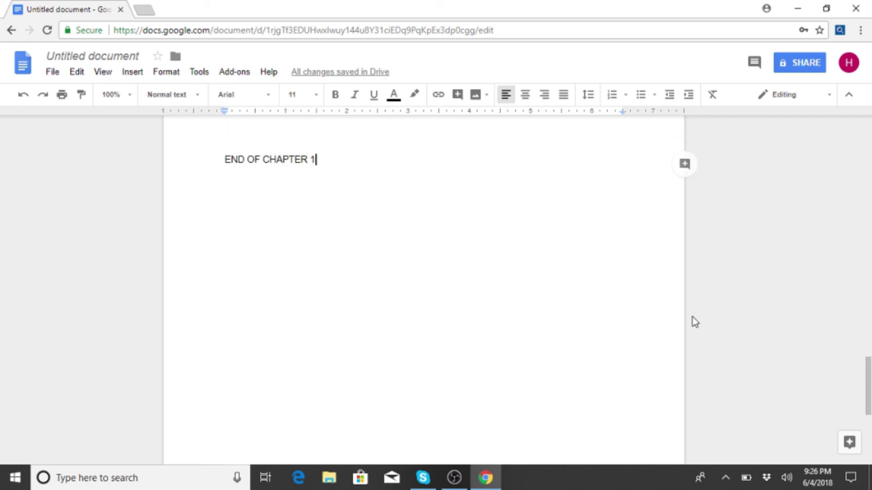